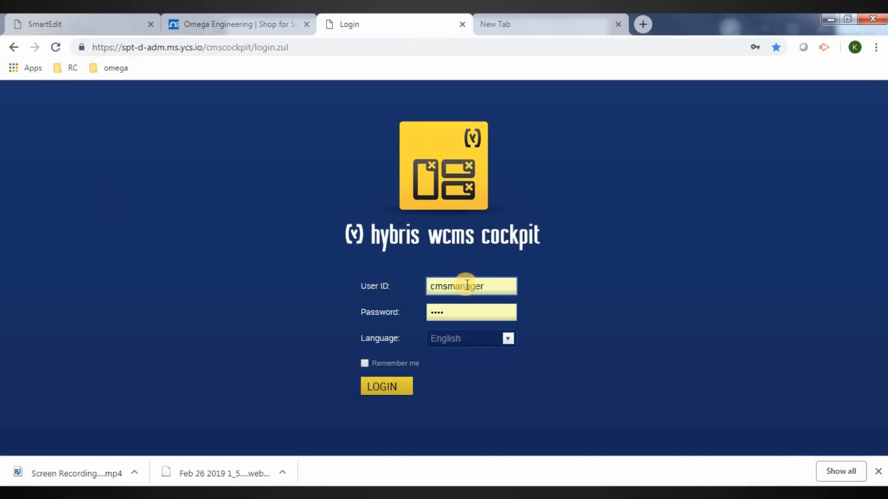
# Log in to the hybris WCMS cockpit with the CMS manager account
pyautogui.click(392, 383)
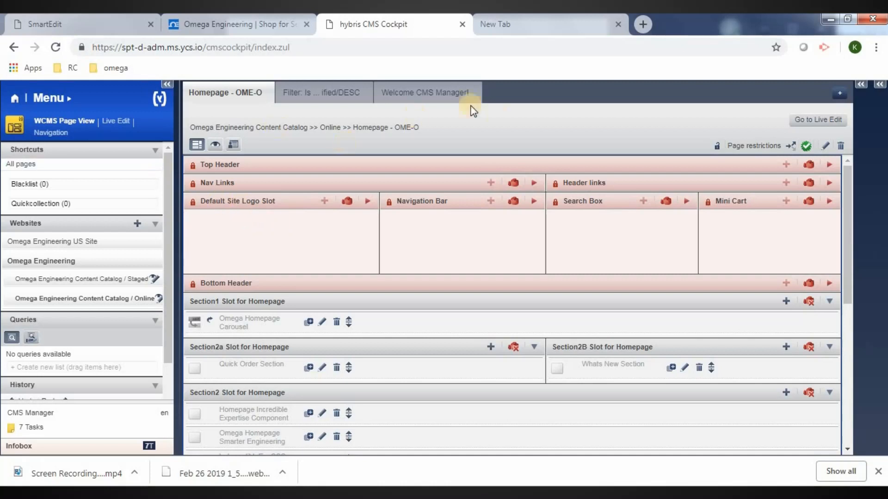
# Switch to the SmartEdit sign-in page in the other browser tab
pyautogui.click(104, 19)
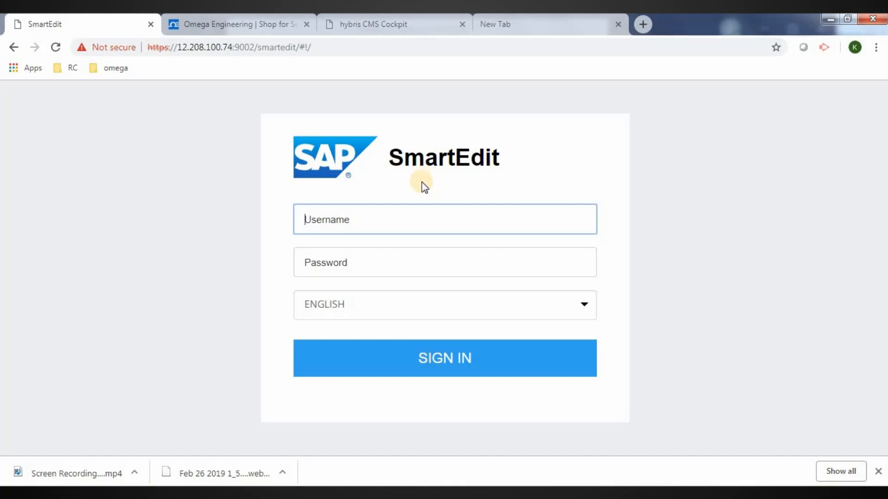
# Sign in to SmartEdit with the CMS manager username and password
pyautogui.write('cmsmanager')
pyautogui.press('Tab')
pyautogui.write('123')
pyautogui.press('BackSpace')
pyautogui.press('BackSpace')
pyautogui.press('BackSpace')
pyautogui.write('123')
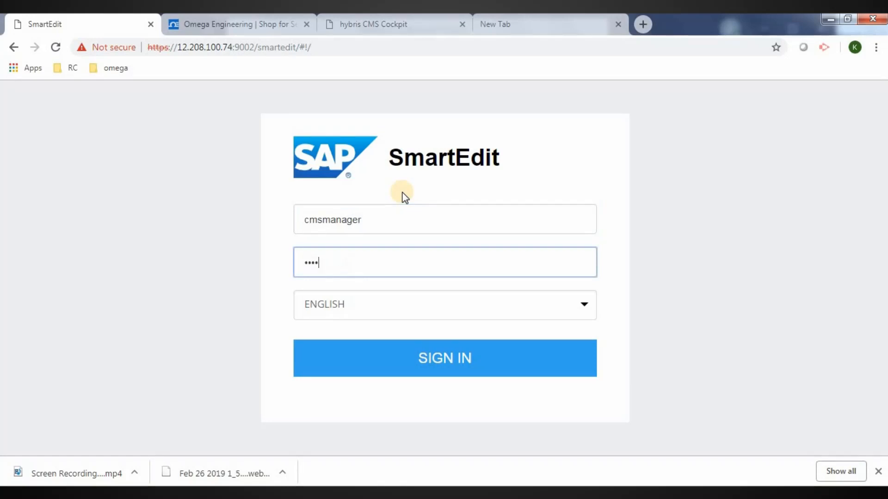
pyautogui.click(458, 360)
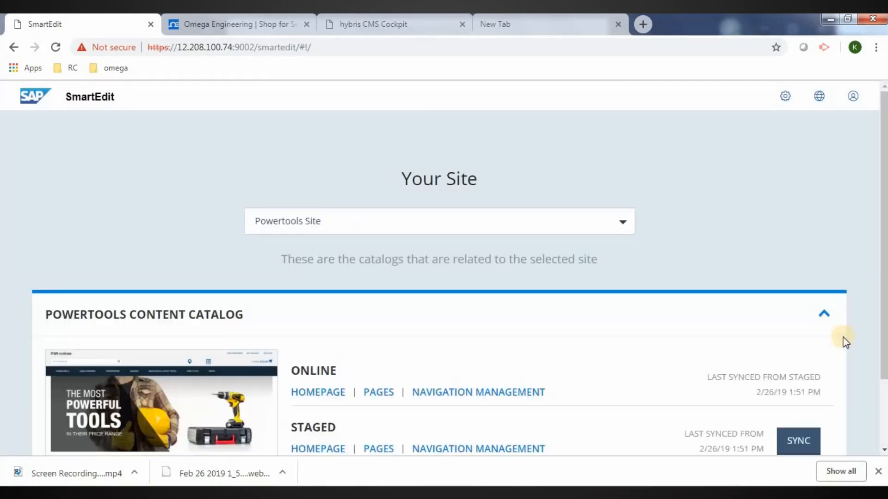
# Scroll to the Powertools Content Catalog versions, then bring up the PowerPoint training deck
pyautogui.click(885, 400)
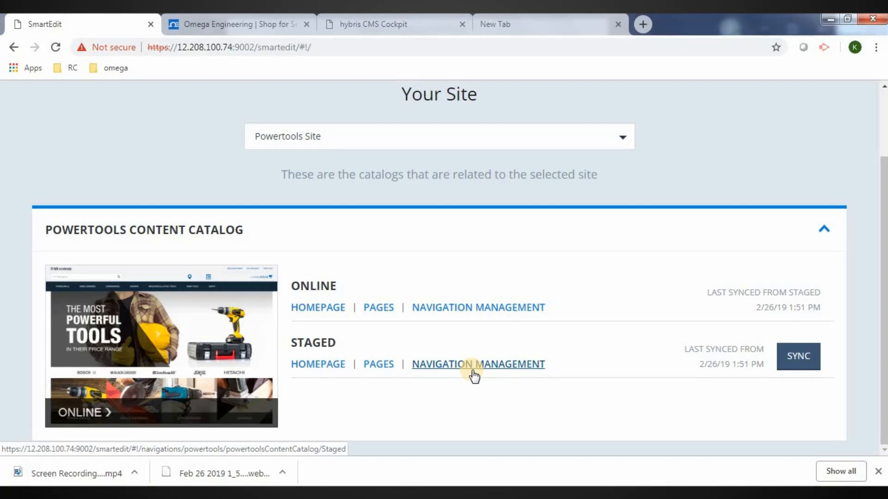
pyautogui.hotkey('alt', 'Tab')
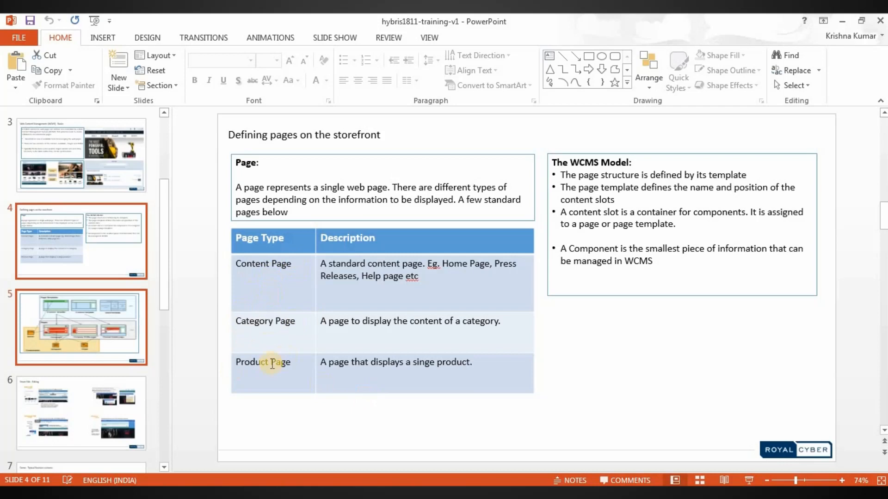
# Show slide 5's page templates and components diagram, then return to SmartEdit
pyautogui.click(115, 353)
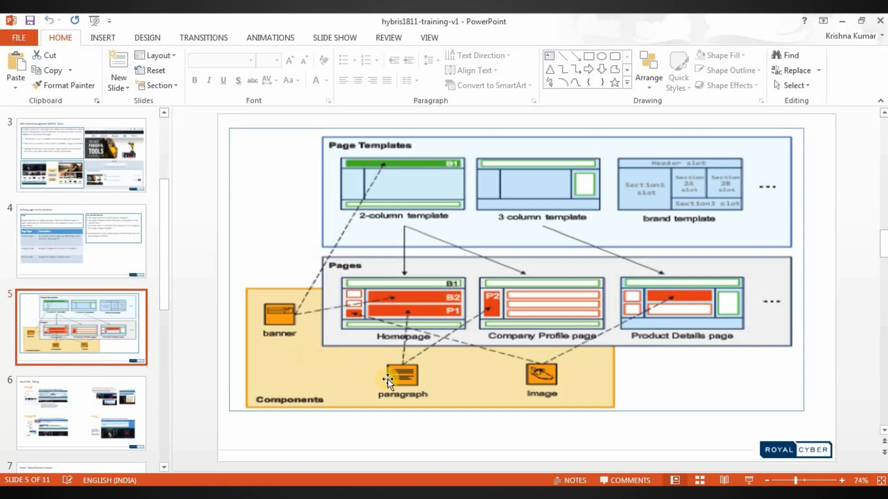
pyautogui.hotkey('alt', 'Tab')
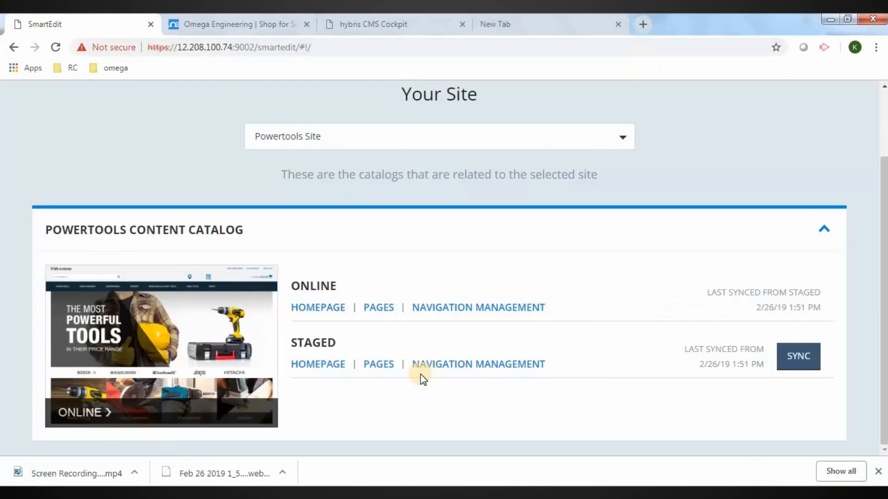
# Find the Staged Homepage with a 'homepage' search and open it in Advanced Edit mode
pyautogui.click(369, 370)
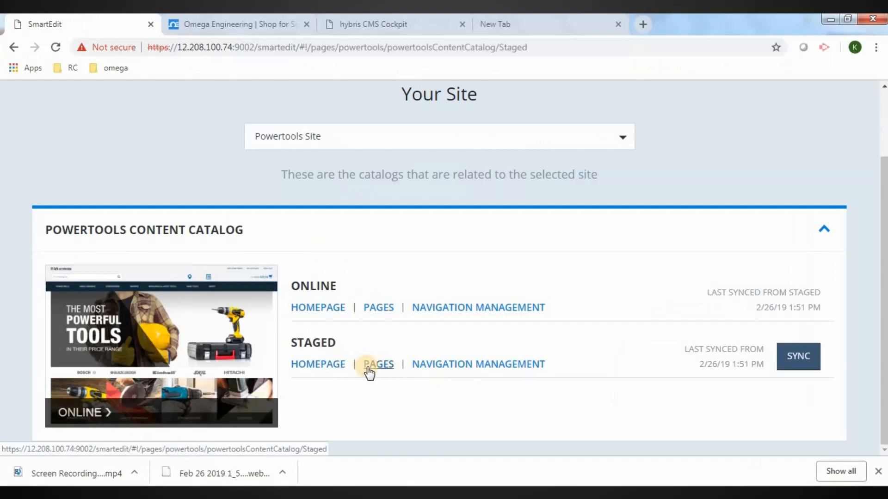
pyautogui.click(349, 231)
pyautogui.write('h')
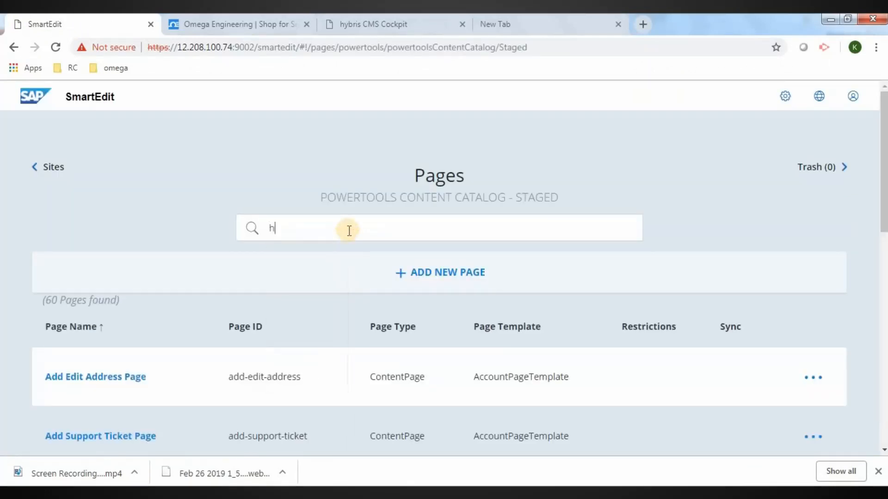
pyautogui.write('omepage')
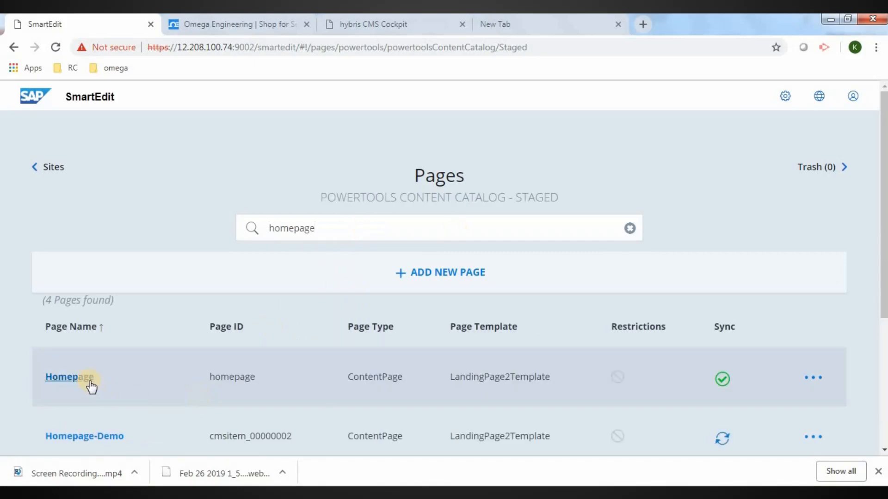
pyautogui.click(70, 377)
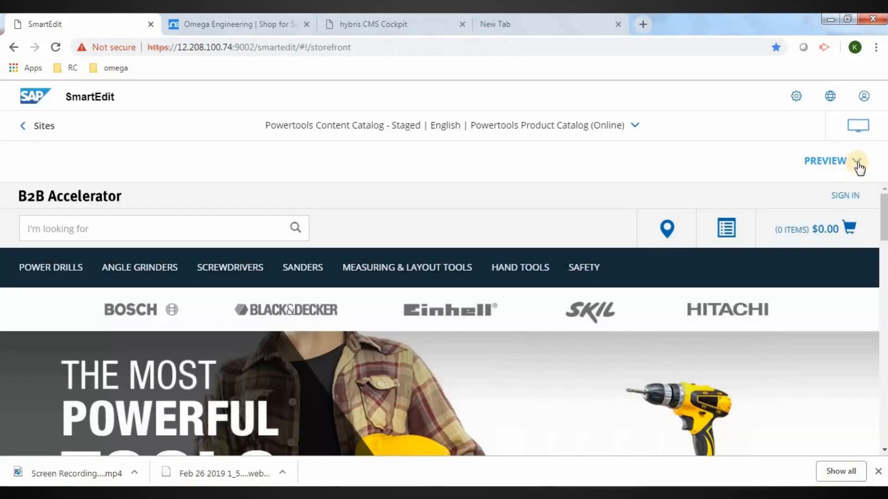
pyautogui.click(856, 162)
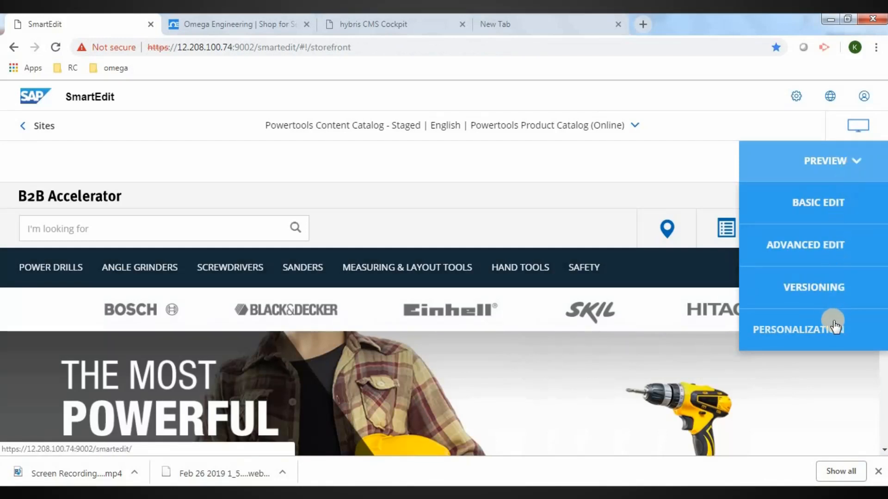
pyautogui.click(805, 245)
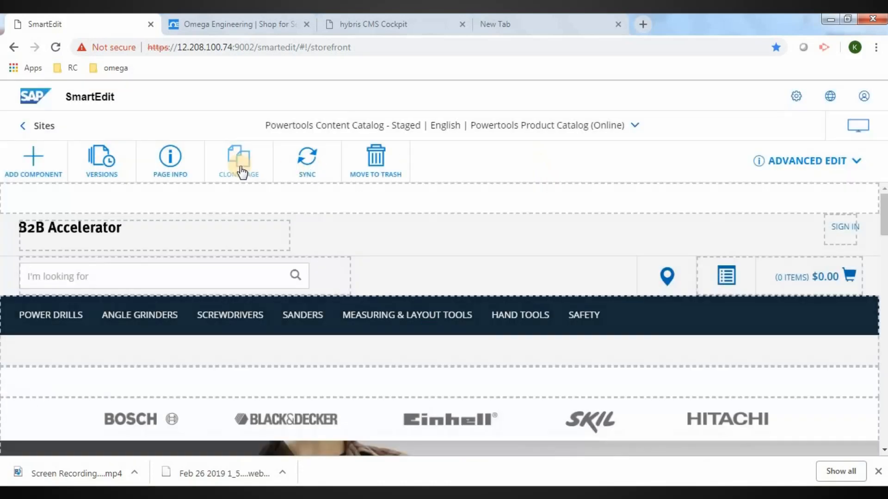
# Clone the Homepage as a Primary page named Homepage-demo3
pyautogui.click(241, 171)
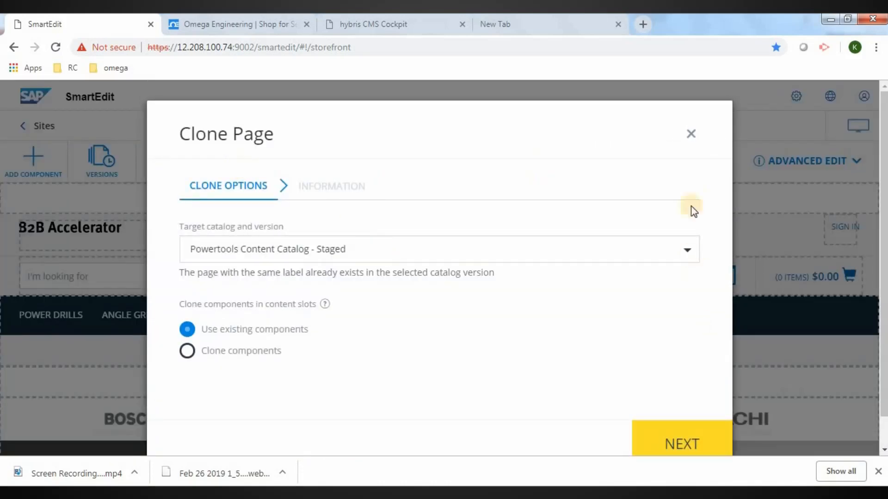
pyautogui.scroll(-3, 712, 293)
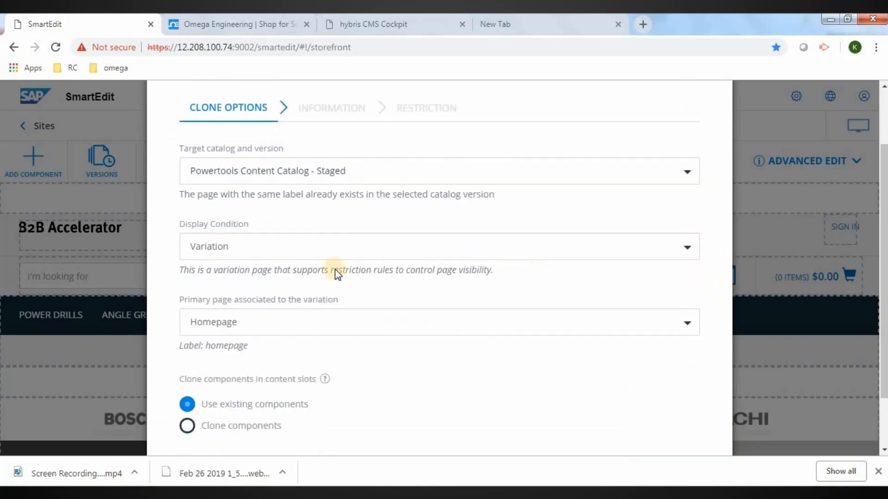
pyautogui.click(679, 254)
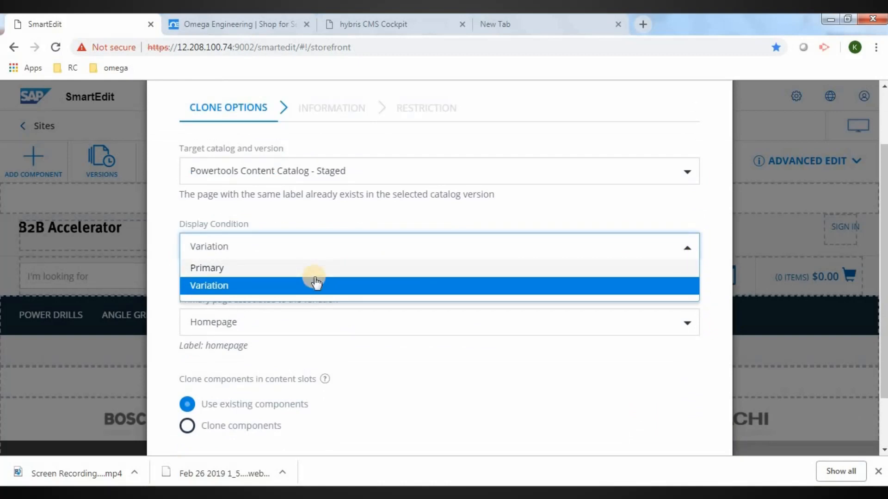
pyautogui.click(234, 269)
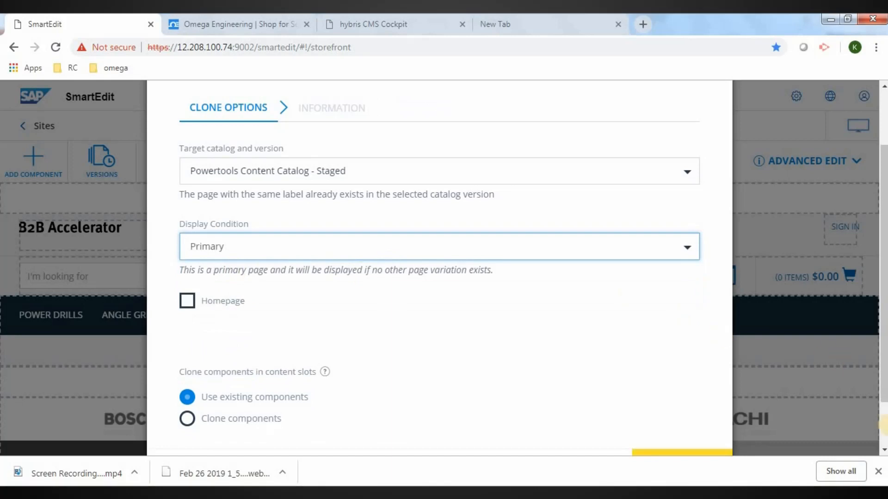
pyautogui.click(884, 450)
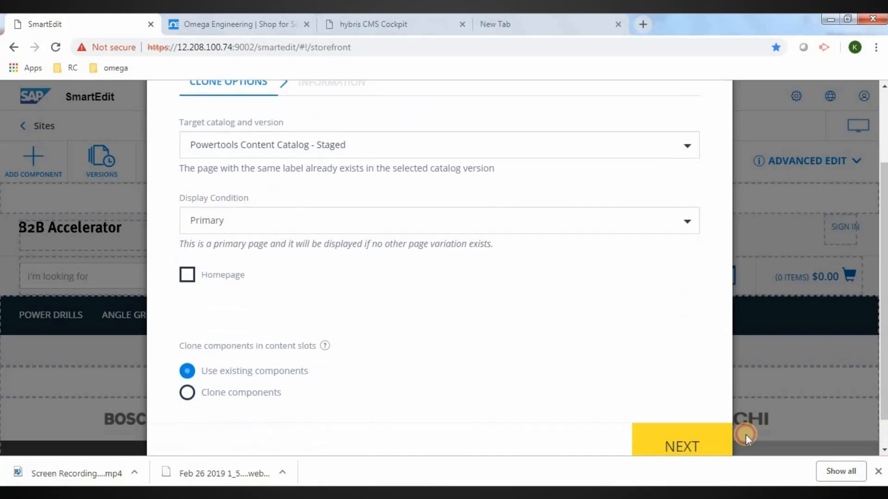
pyautogui.click(691, 449)
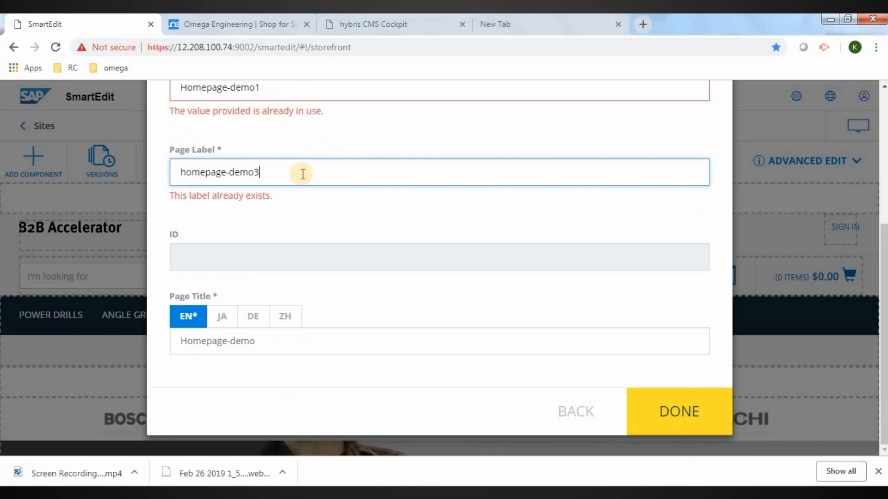
pyautogui.click(277, 86)
pyautogui.press('BackSpace')
pyautogui.write('3')
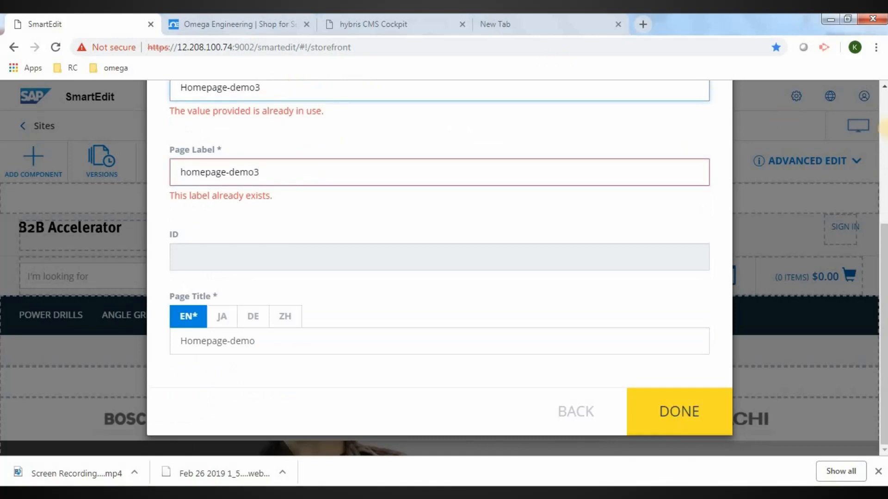
pyautogui.scroll(5, 789, 115)
pyautogui.scroll(-4, 678, 406)
pyautogui.click(674, 411)
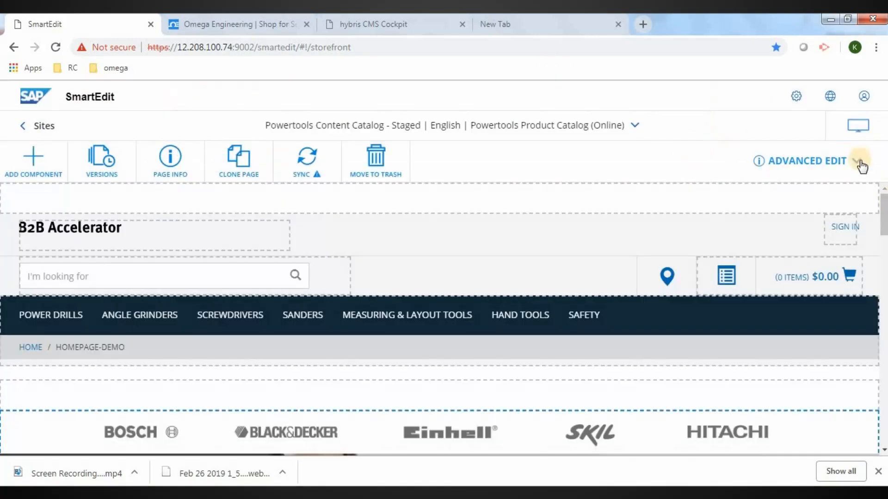
# From Versions > Manage Versions, start creating a new version of the cloned page
pyautogui.click(859, 162)
pyautogui.click(859, 162)
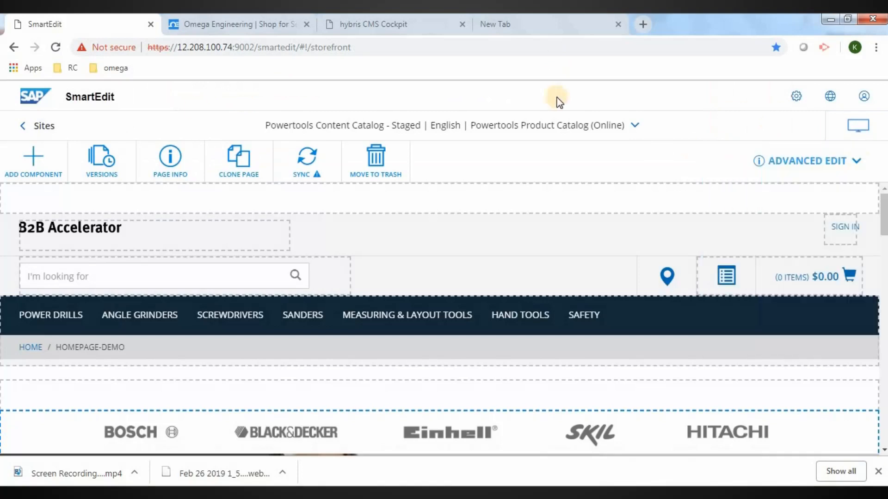
pyautogui.click(108, 163)
pyautogui.click(133, 247)
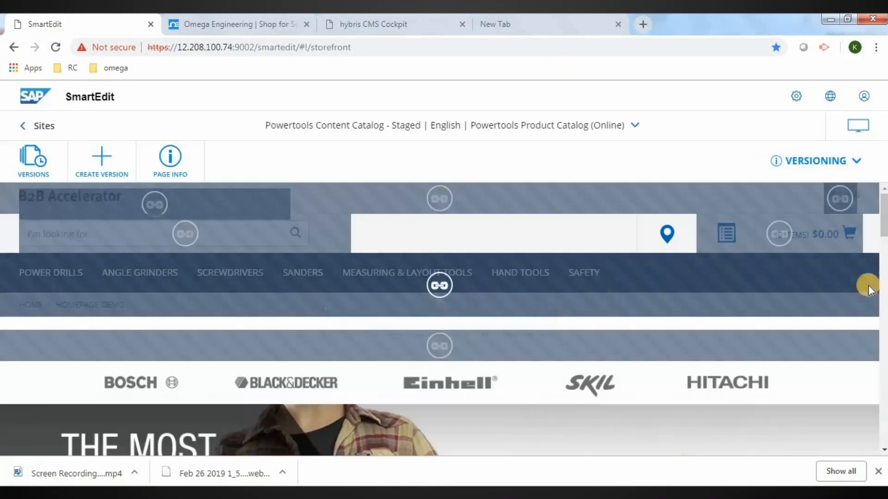
pyautogui.click(100, 159)
# Save version 'homepageversion1' with description 'homepage', dismiss the notice, and go to the New Tab
pyautogui.write('ho')
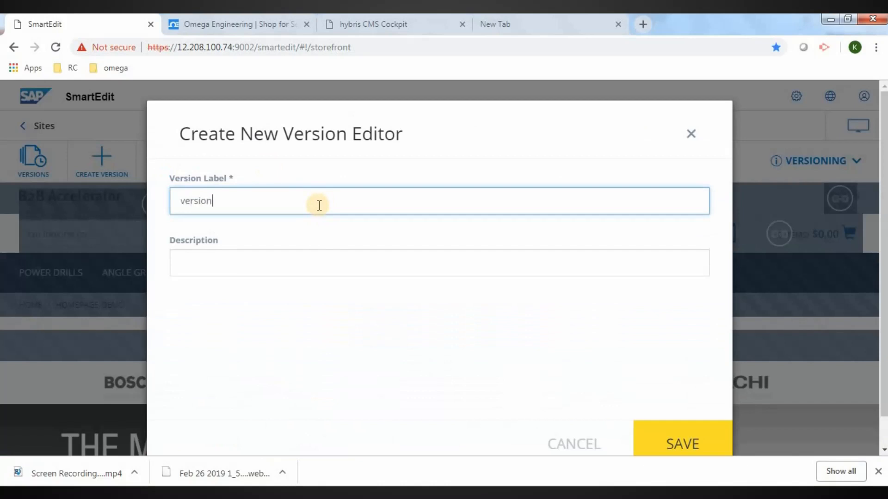
pyautogui.write('mepageversion1')
pyautogui.press('Tab')
pyautogui.write('homepageversion1')
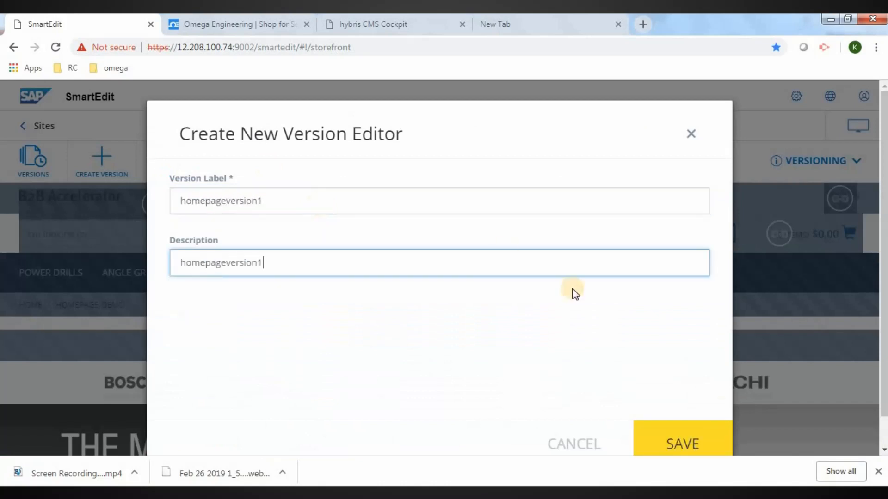
pyautogui.click(697, 449)
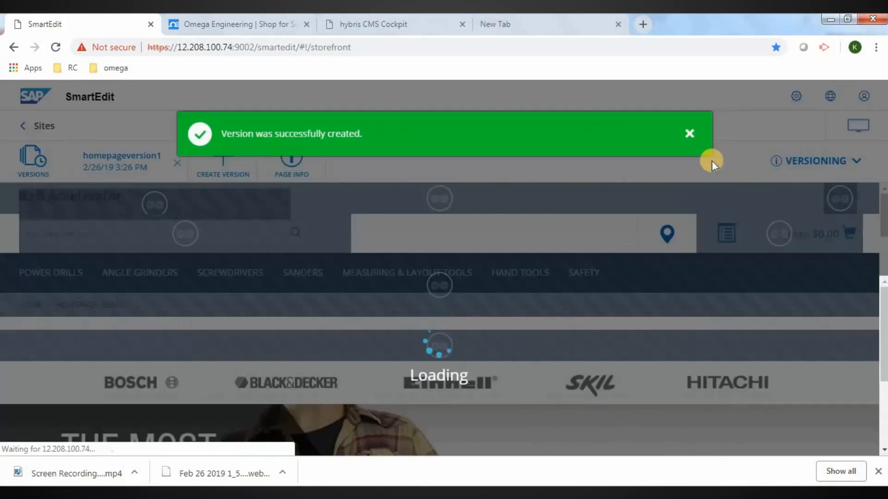
pyautogui.click(691, 135)
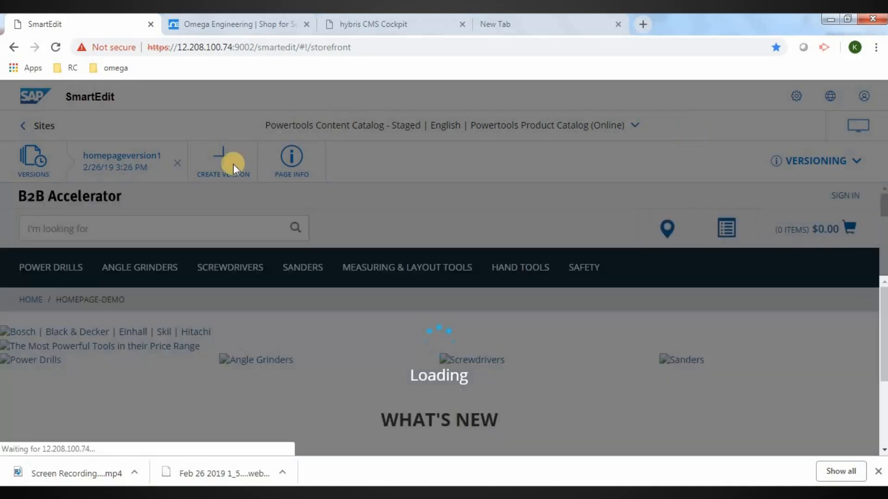
pyautogui.click(546, 24)
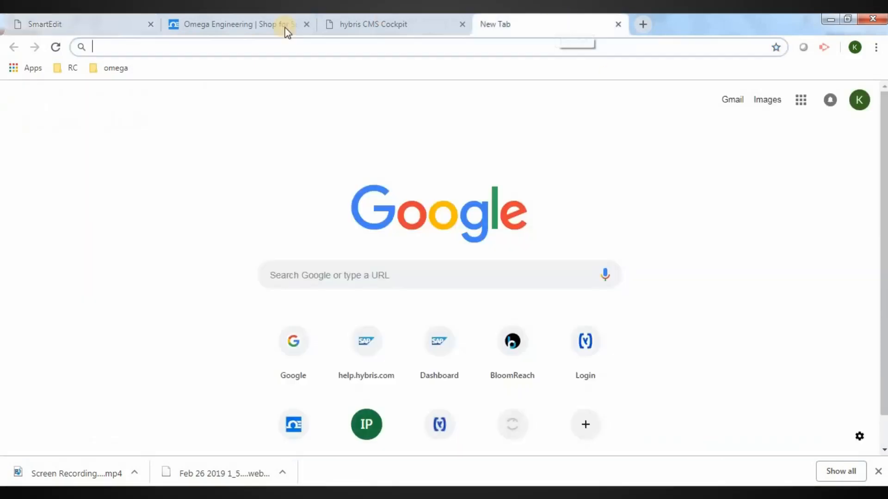
# Load the live Powertools Site from the omega bookmarks and scroll through its homepage
pyautogui.click(110, 68)
pyautogui.click(142, 149)
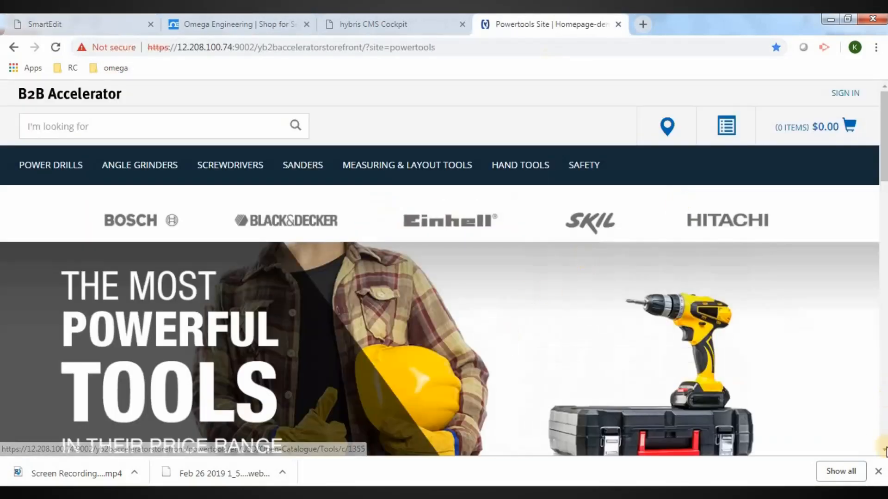
pyautogui.scroll(-3, 552, 335)
pyautogui.scroll(-4, 554, 336)
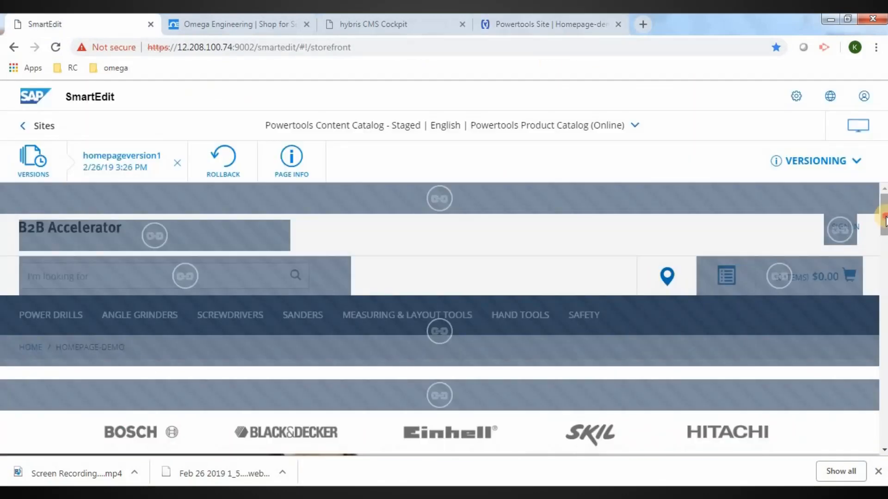
pyautogui.moveTo(884, 221); pyautogui.dragTo(884, 253)
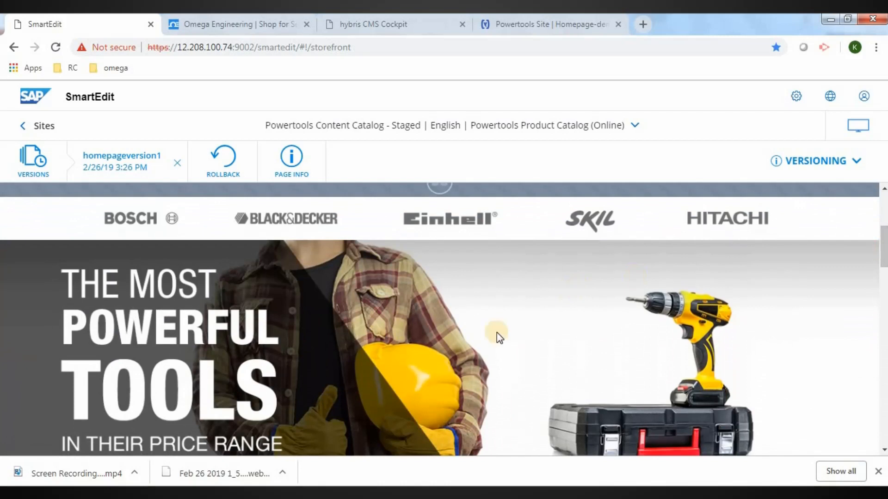
# In Advanced Edit, delete The Most Powerful Tools hero and drag a Simple Banner onto the page
pyautogui.click(856, 162)
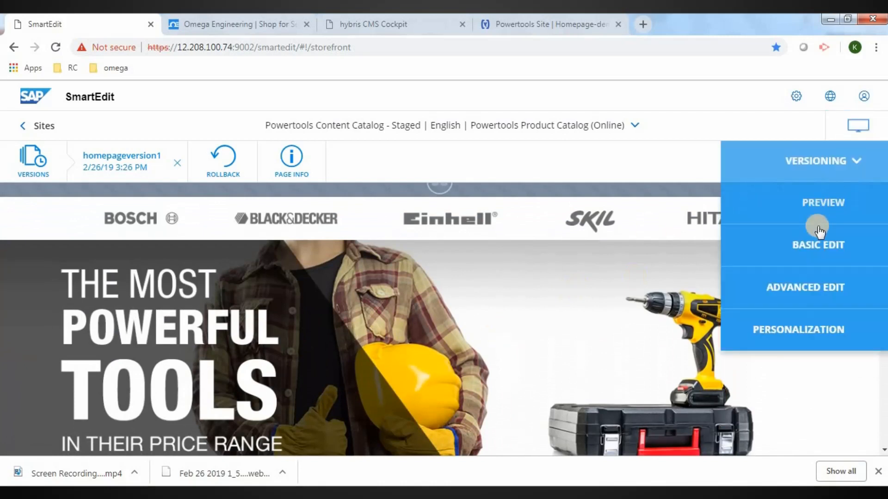
pyautogui.click(809, 286)
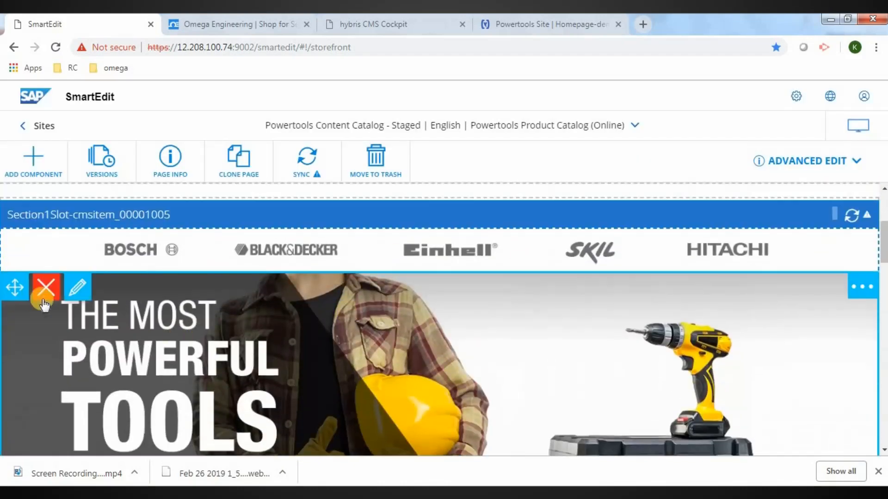
pyautogui.click(42, 288)
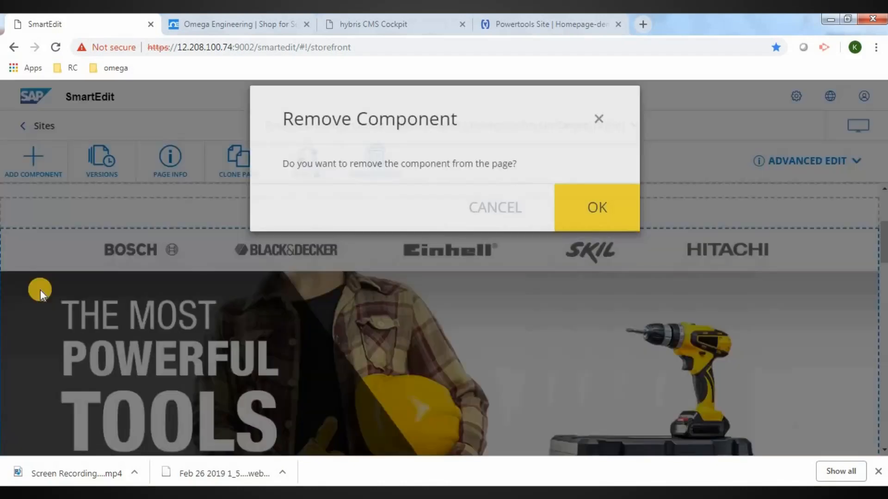
pyautogui.click(575, 232)
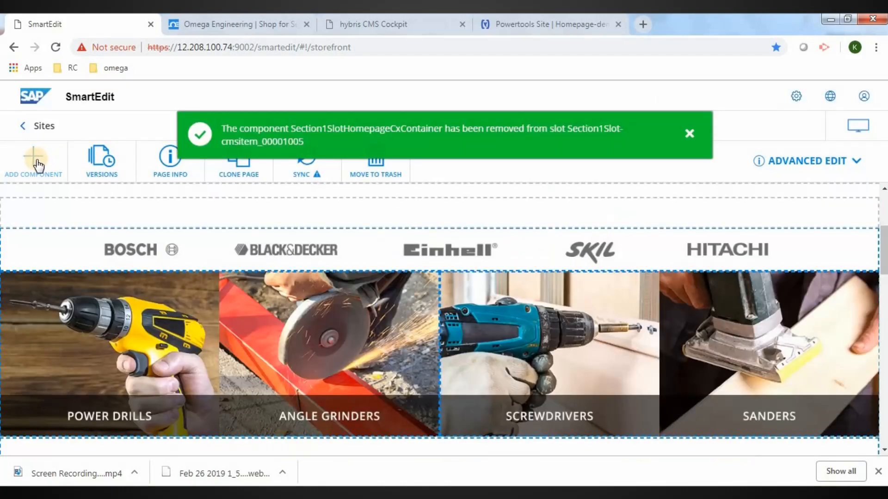
pyautogui.click(39, 165)
pyautogui.moveTo(123, 311); pyautogui.dragTo(357, 266)
# Place a Simple Banner named 'simple Banner1' with the FREE DELIVERY image in the top slot, save it, and switch to Preview mode
pyautogui.click(314, 251)
pyautogui.write('simple Banner1')
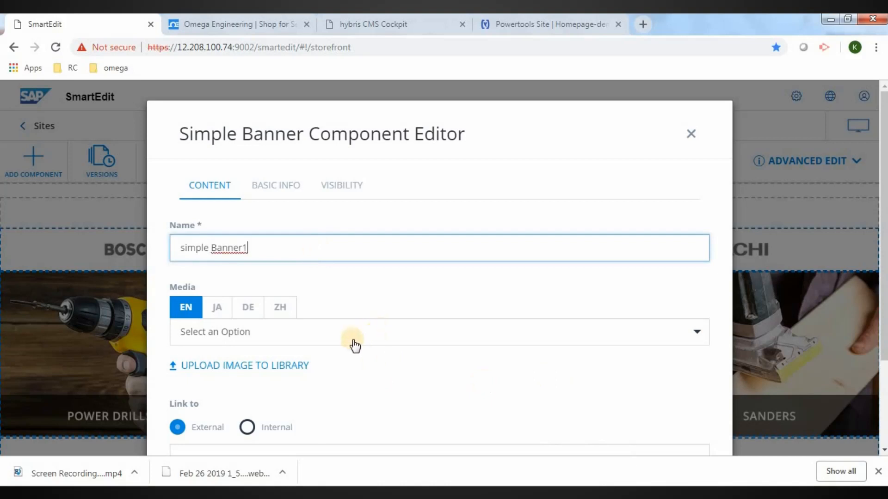
pyautogui.click(404, 344)
pyautogui.write('free')
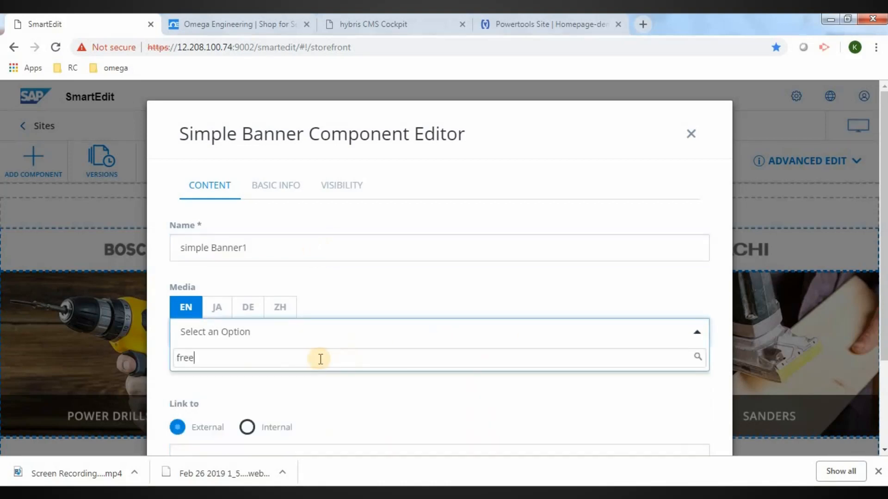
pyautogui.click(651, 428)
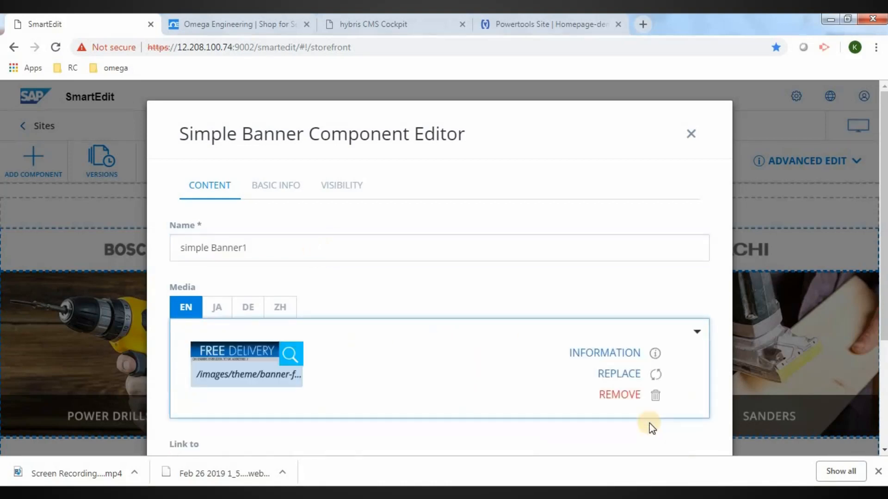
pyautogui.scroll(-3, 666, 416)
pyautogui.click(688, 412)
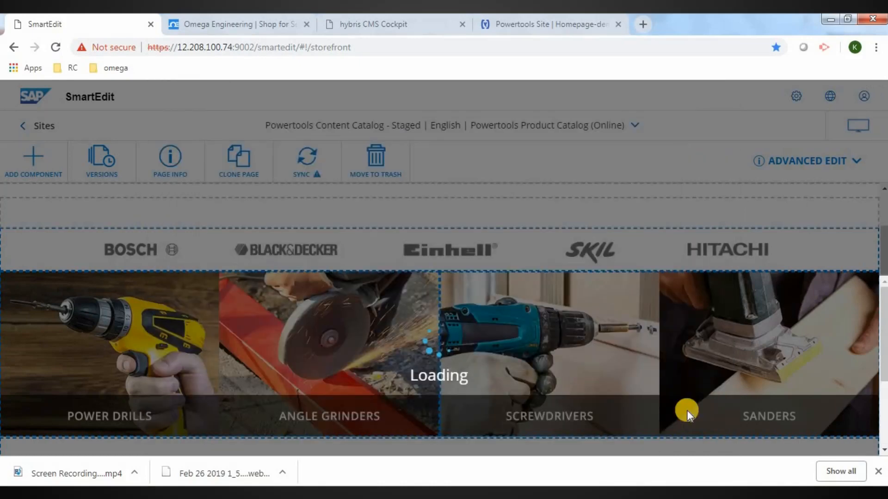
pyautogui.click(851, 158)
pyautogui.click(819, 204)
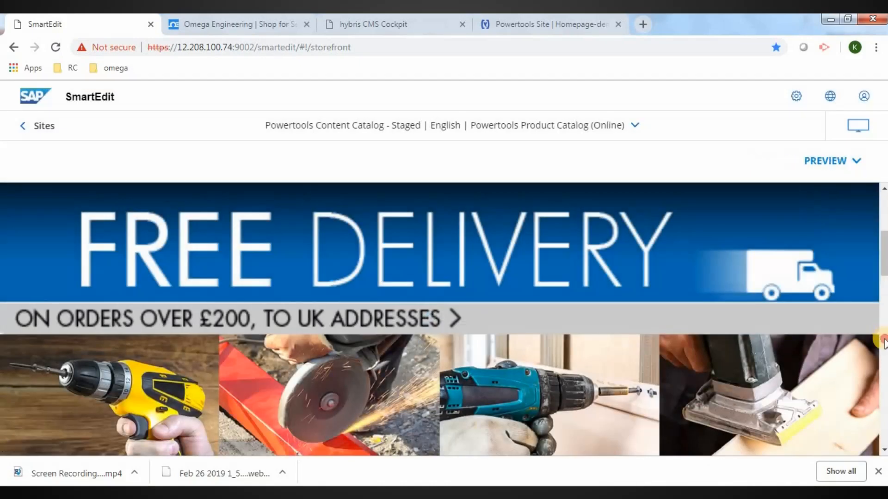
# Find Homepage-demo3 in the staged catalog's page list by searching 'demo3'
pyautogui.click(884, 384)
pyautogui.click(885, 386)
pyautogui.click(885, 387)
pyautogui.click(885, 400)
pyautogui.click(886, 292)
pyautogui.click(886, 292)
pyautogui.click(885, 292)
pyautogui.click(885, 212)
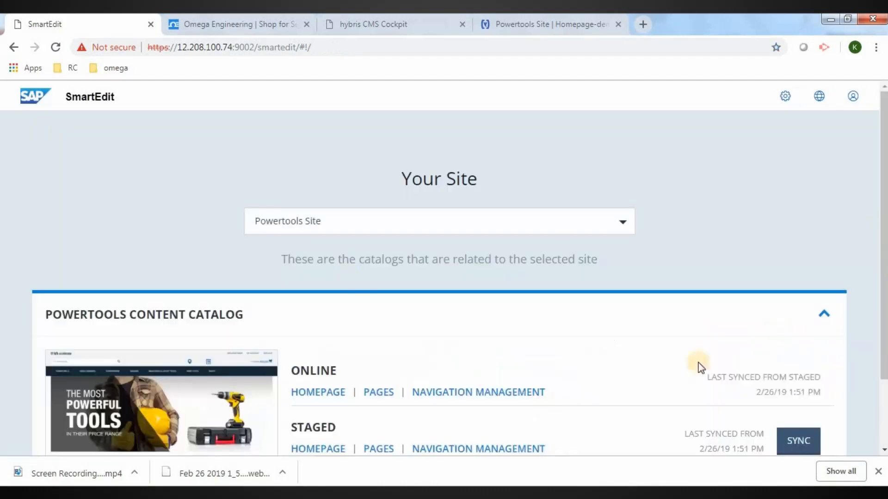
pyautogui.click(885, 450)
pyautogui.click(884, 450)
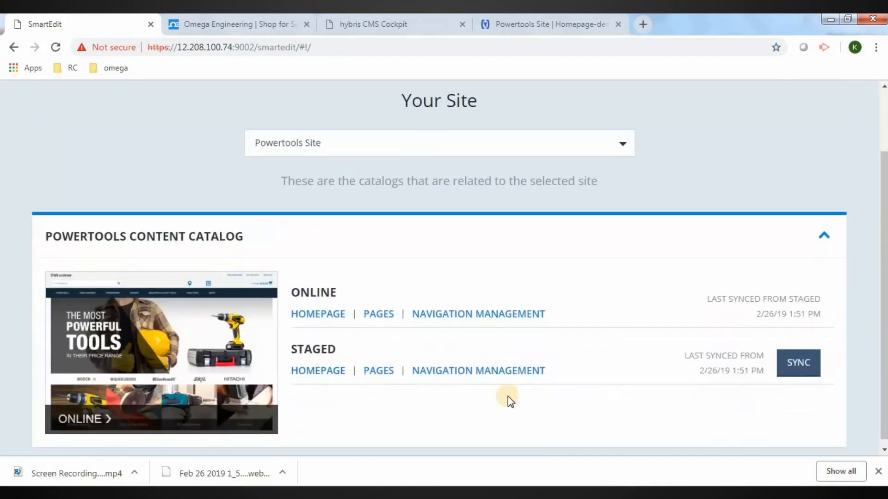
pyautogui.click(373, 372)
pyautogui.click(361, 230)
pyautogui.write('demo3')
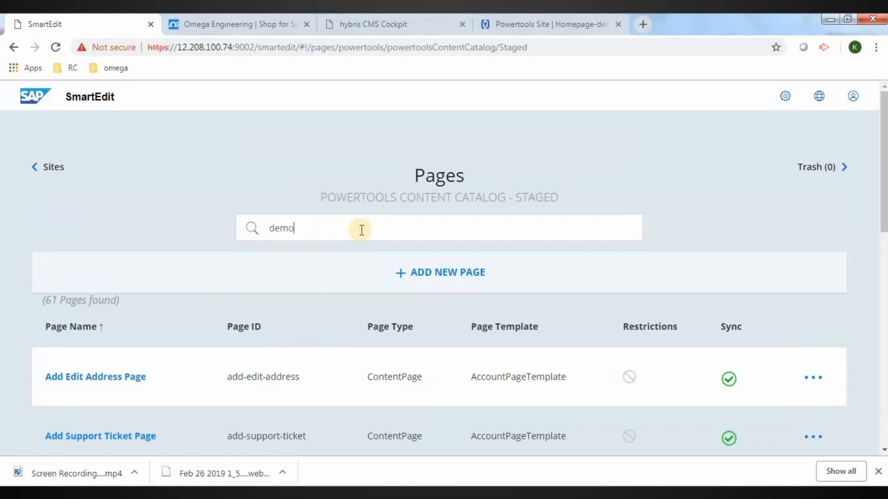
# Make Homepage-demo3 the site homepage under its Display Condition settings and save
pyautogui.click(818, 387)
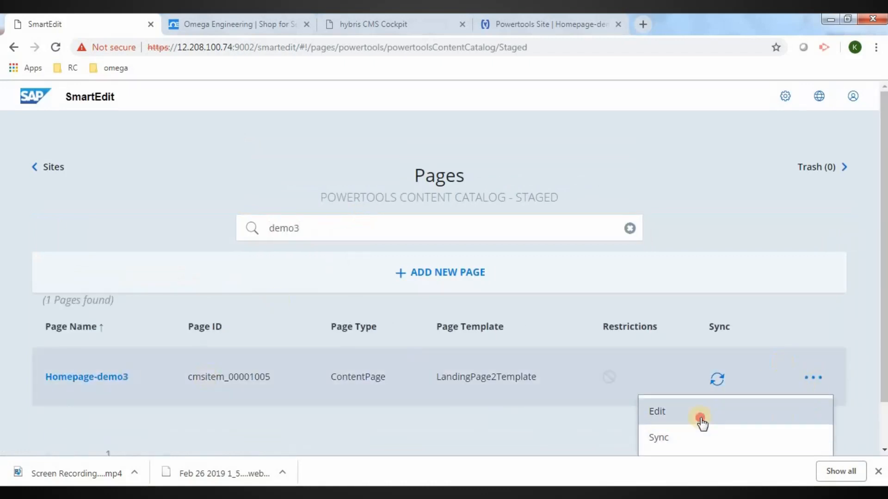
pyautogui.click(697, 415)
pyautogui.click(323, 186)
pyautogui.click(176, 367)
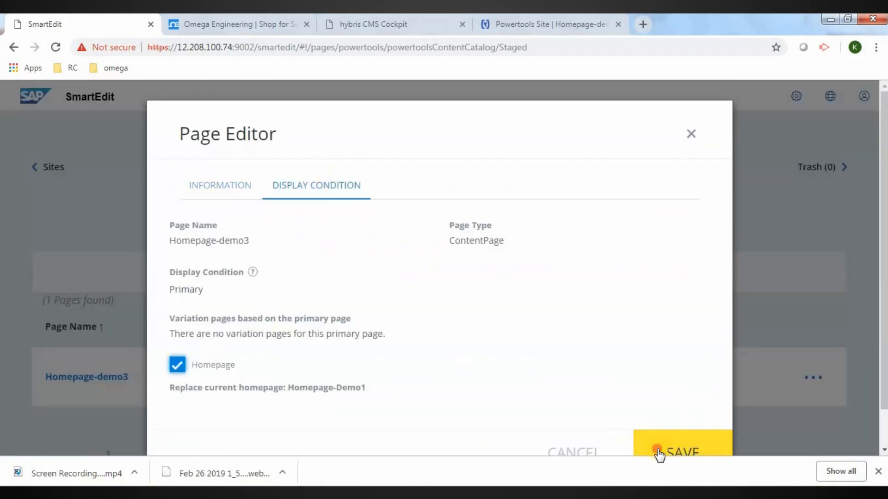
pyautogui.click(656, 450)
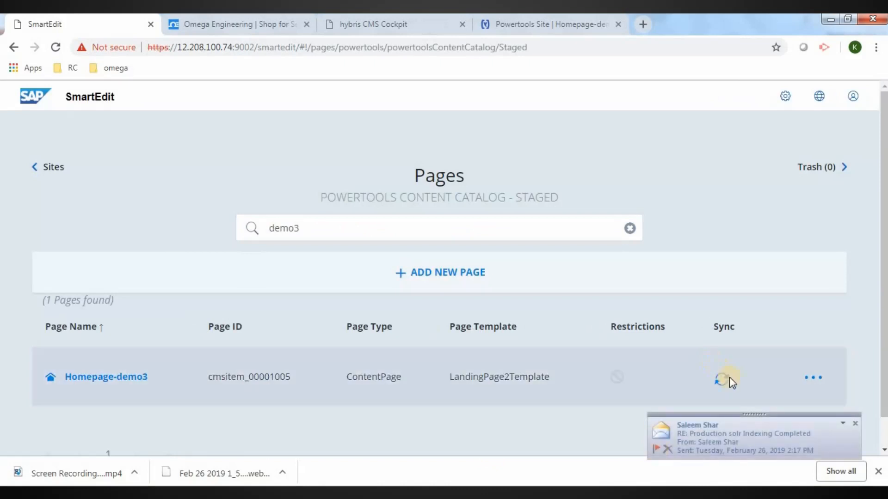
# Sync Homepage-demo3 to the online catalog and close the sync summary
pyautogui.click(666, 437)
pyautogui.click(674, 270)
pyautogui.scroll(-4, 880, 402)
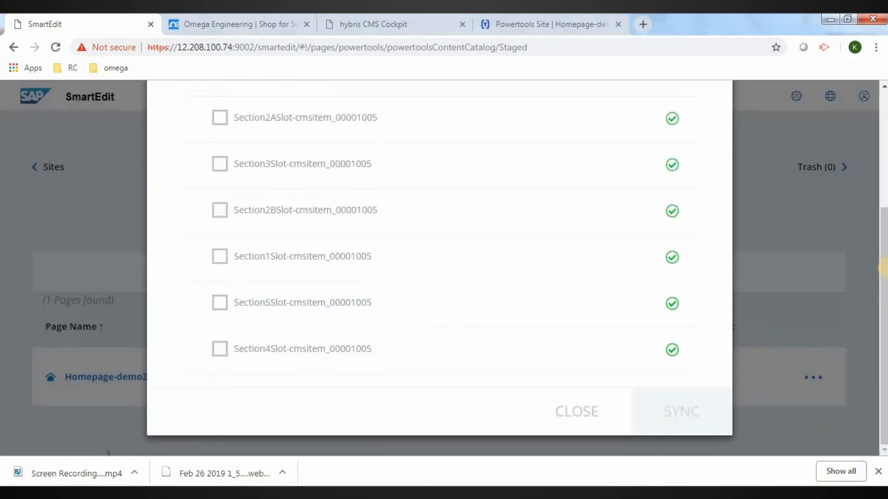
pyautogui.scroll(4, 877, 184)
pyautogui.click(689, 134)
# Reload the live Powertools storefront to show the new FREE DELIVERY banner
pyautogui.click(531, 29)
pyautogui.press('F5')
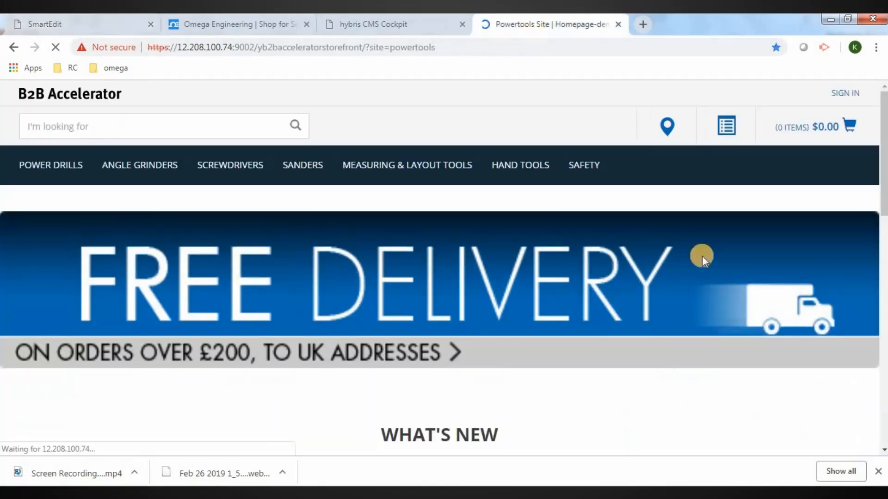
pyautogui.scroll(-5, 444, 277)
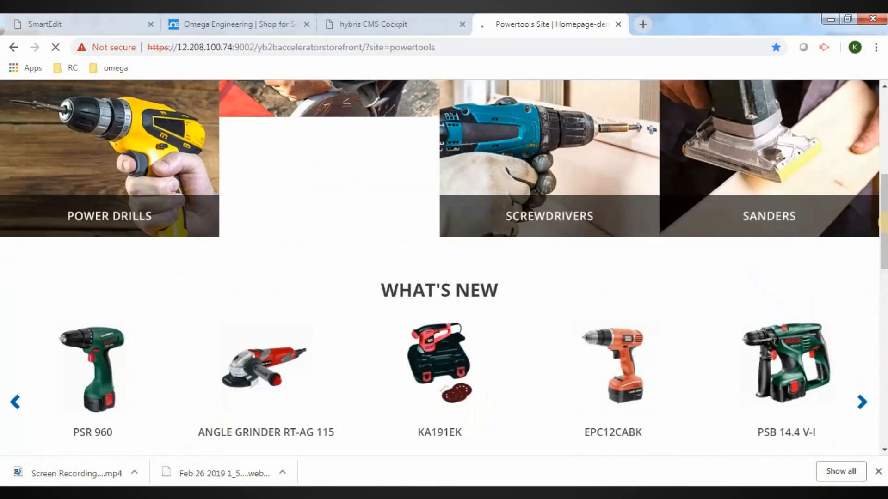